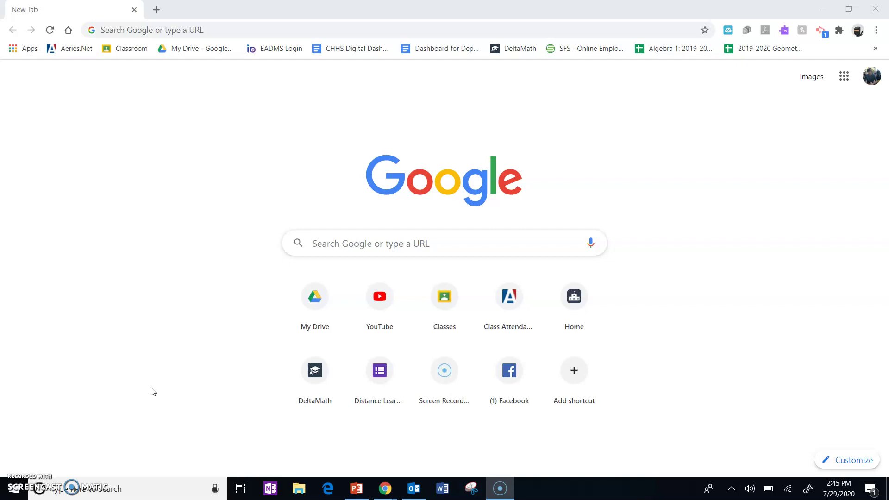
Step: Search Google for office, open the Office 365 Login result on office.com, and start signing in
click(288, 31)
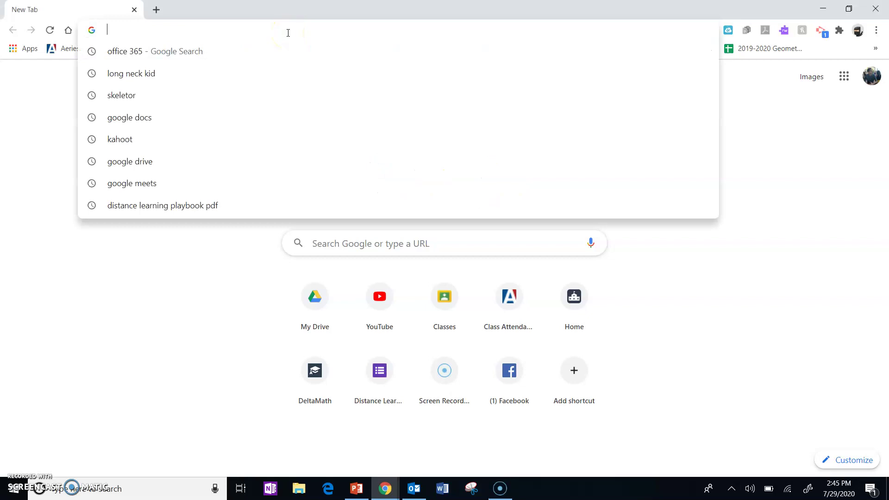
text(office)
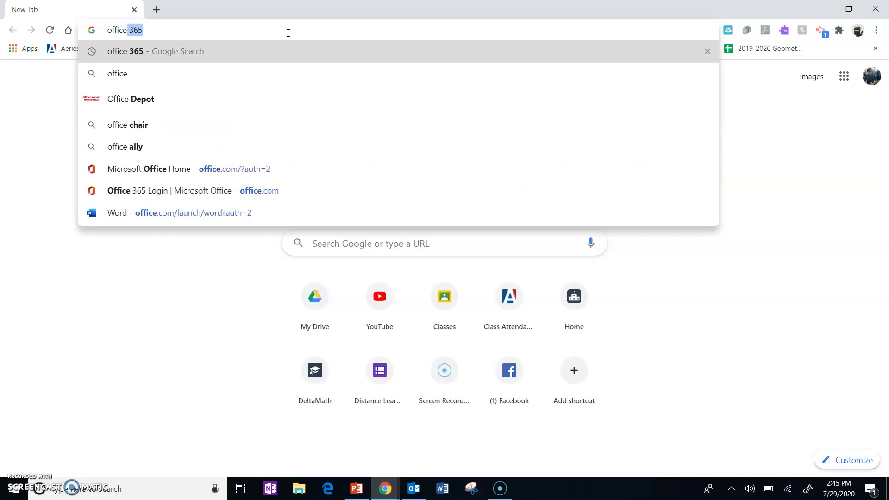
key(Return)
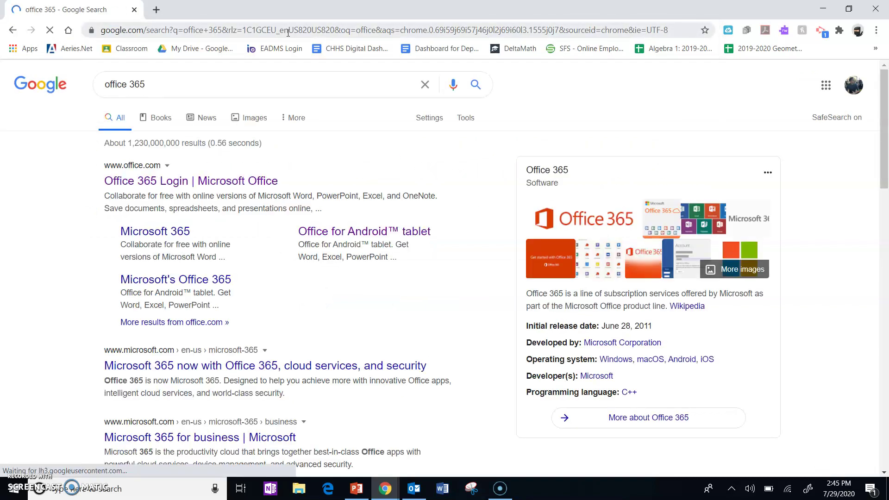
click(217, 180)
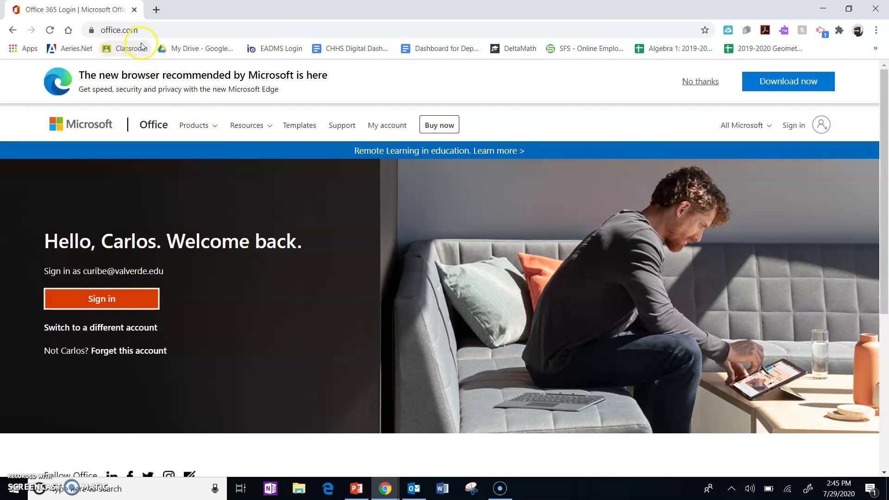
click(792, 126)
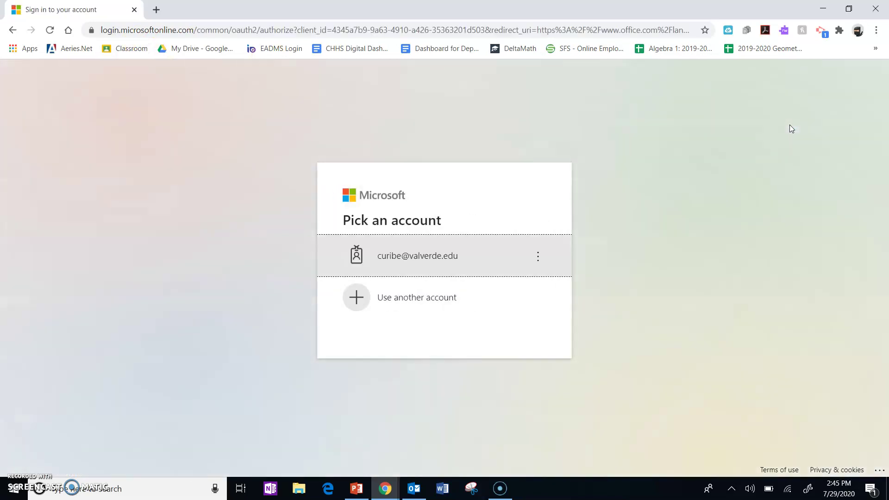
Step: Sign in with the saved school account and its password, declining to stay signed in
click(450, 259)
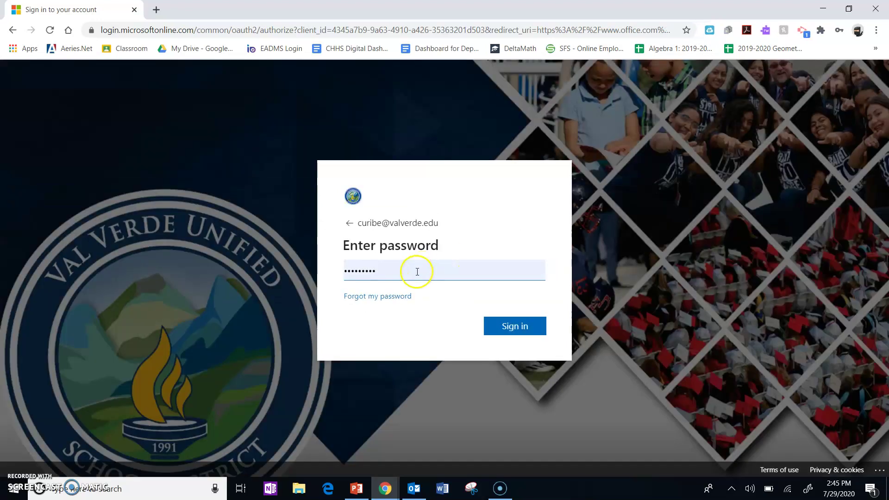
double_click(421, 266)
text(•••••••)
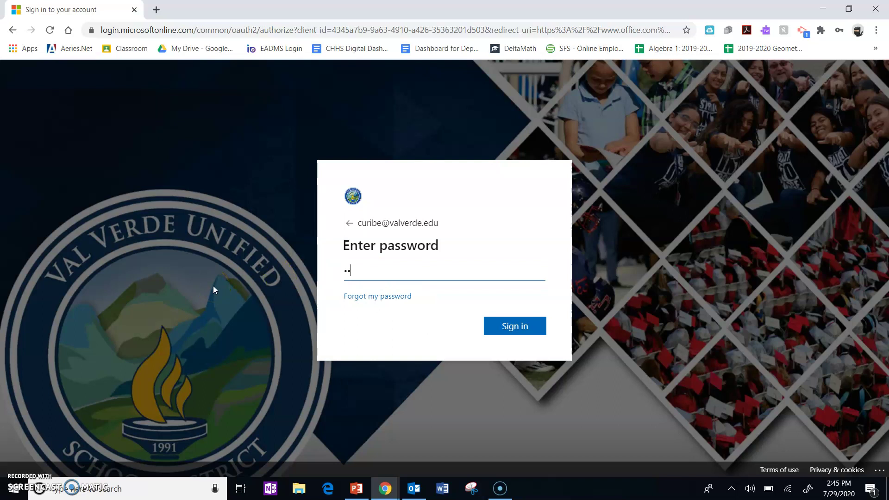
text(••)
key(Return)
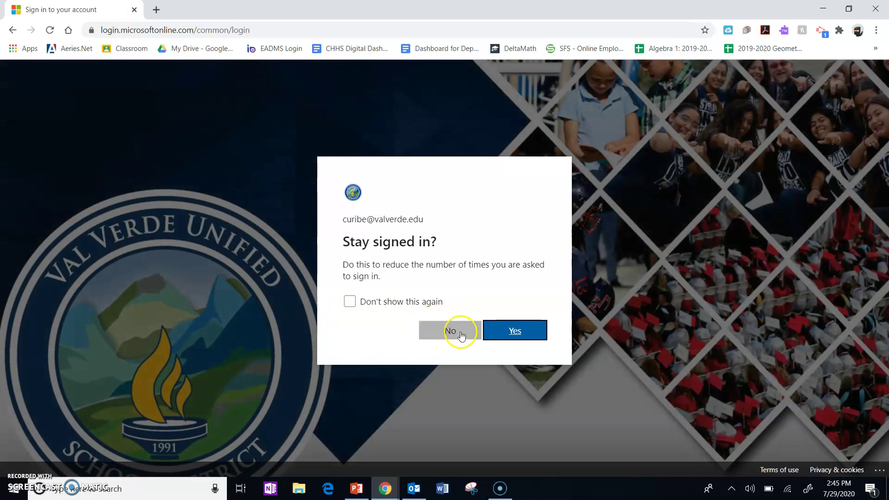
click(461, 333)
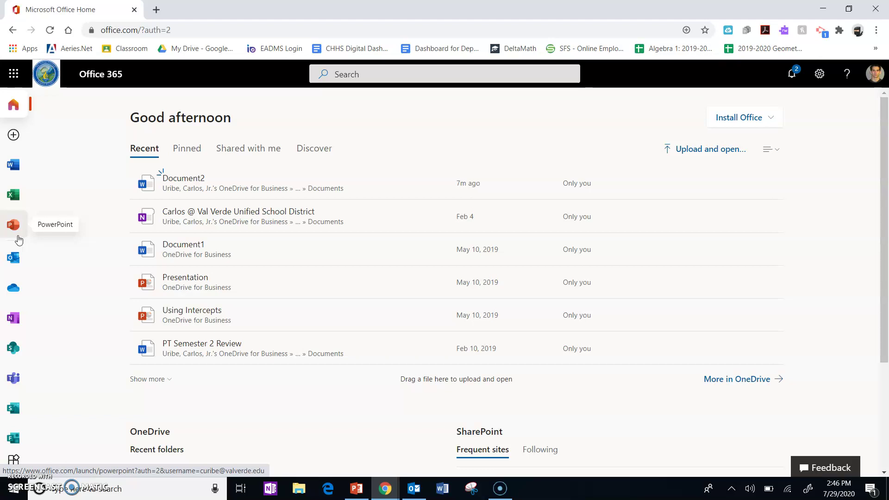
Step: Open Outlook mail from the app bar and start a blank new message
click(14, 258)
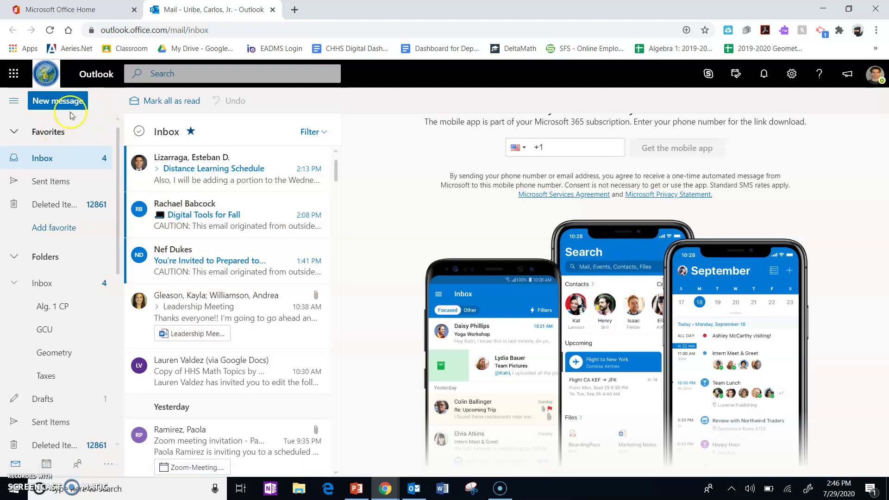
click(55, 101)
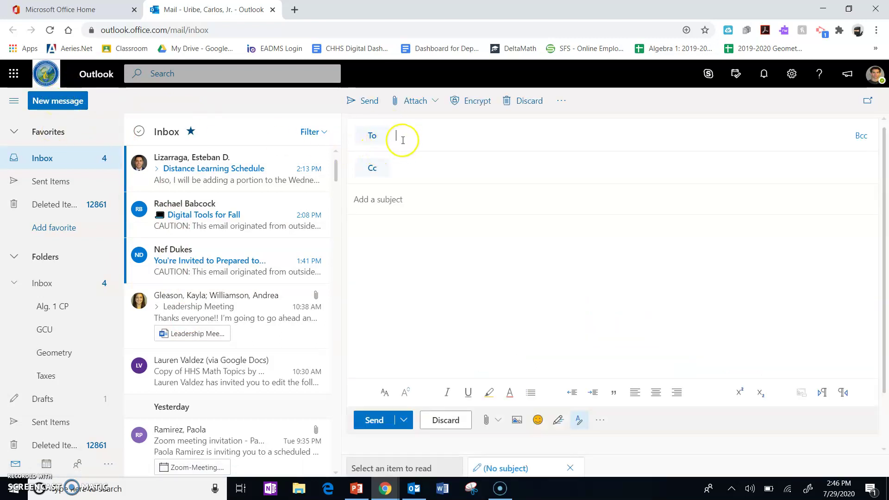
Step: Enter the colleague's valverde.edu e-mail address as the draft's recipient
click(413, 134)
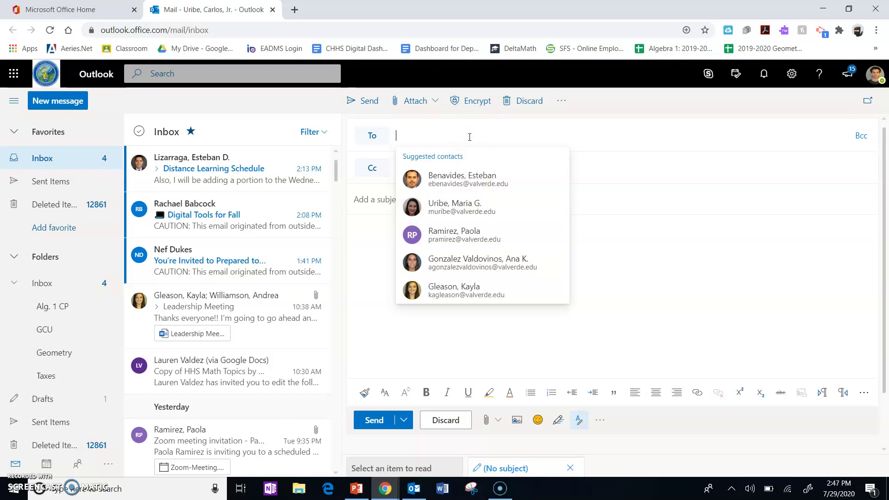
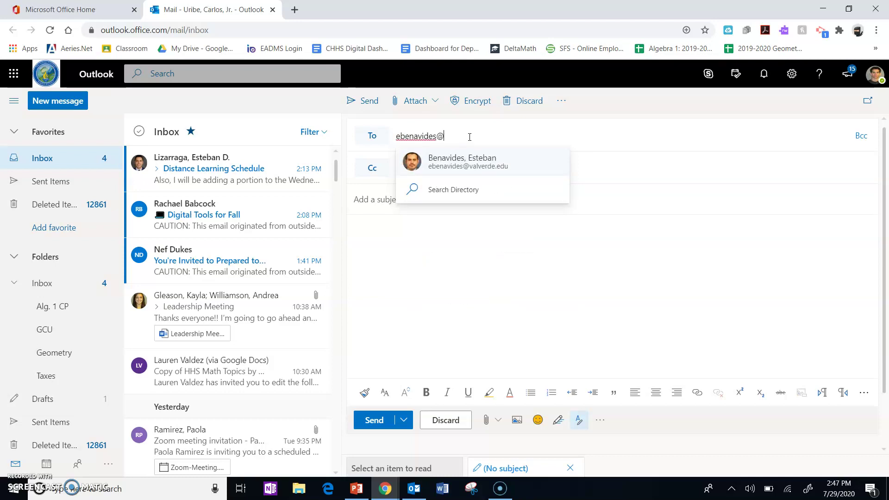
click(607, 173)
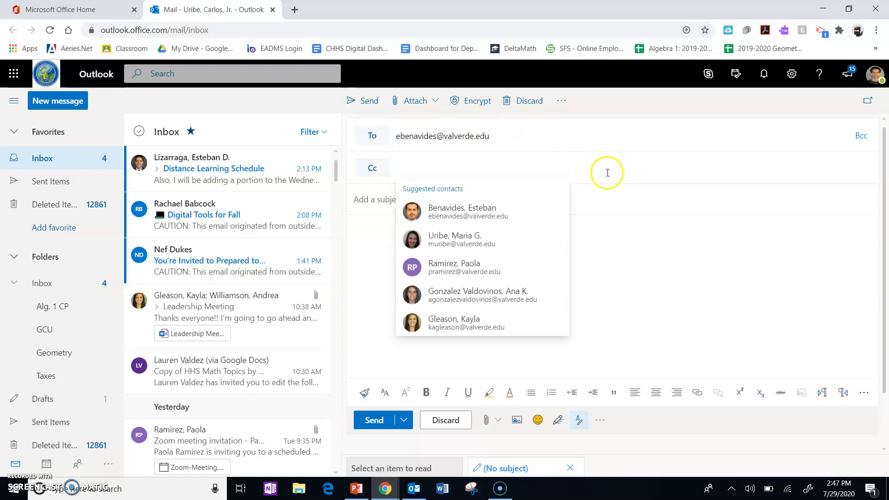
Step: Try subjects 'Help with Homework' and 'Broken Chromebook', then replace them with 'Practice Email Video'
click(628, 204)
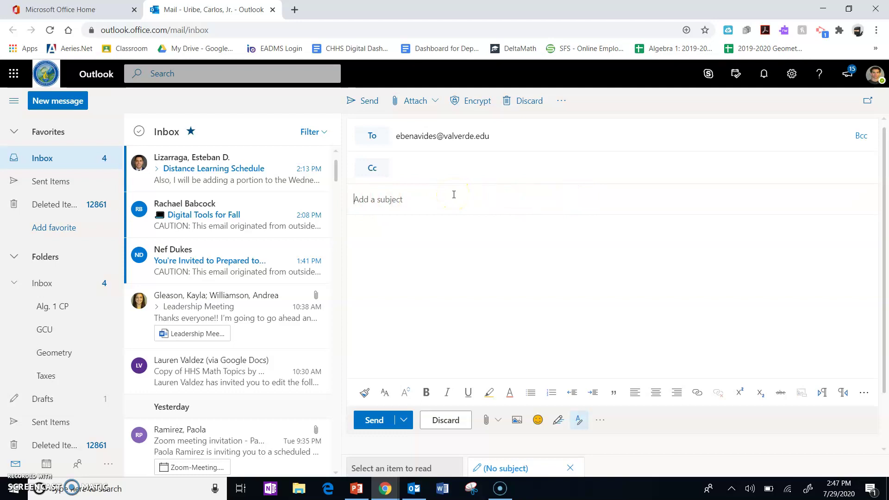
text(Help )
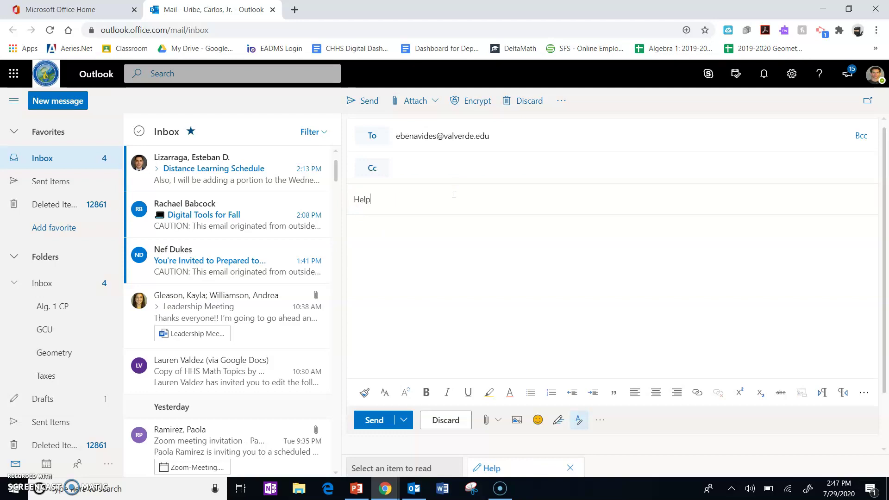
text(with Homework)
drag(450, 197, 319, 202)
text(Brok)
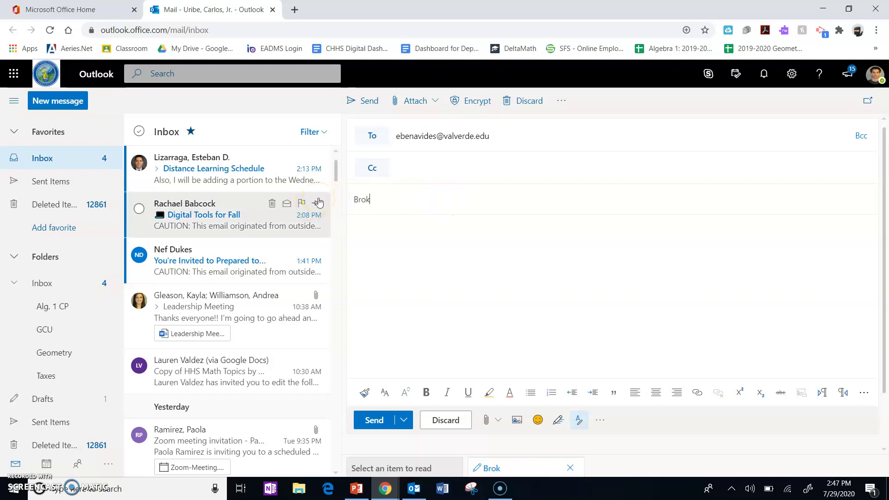
text(en Chromebook)
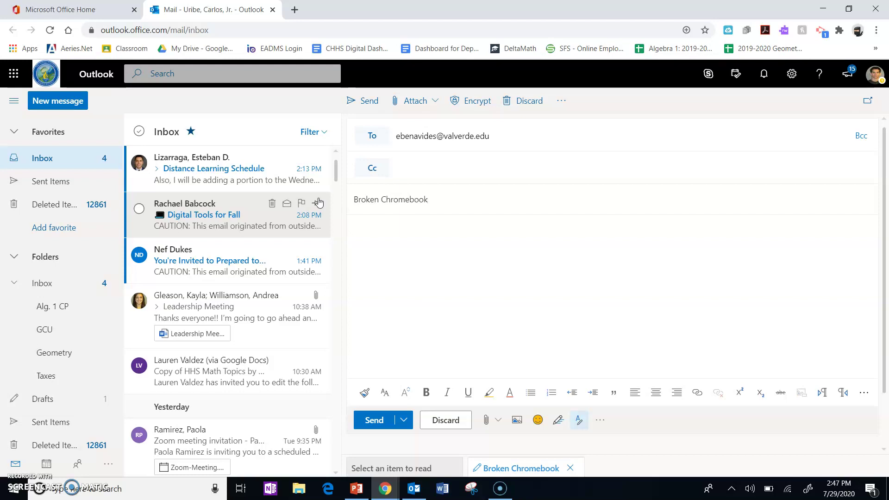
drag(477, 204, 349, 207)
key(BackSpace)
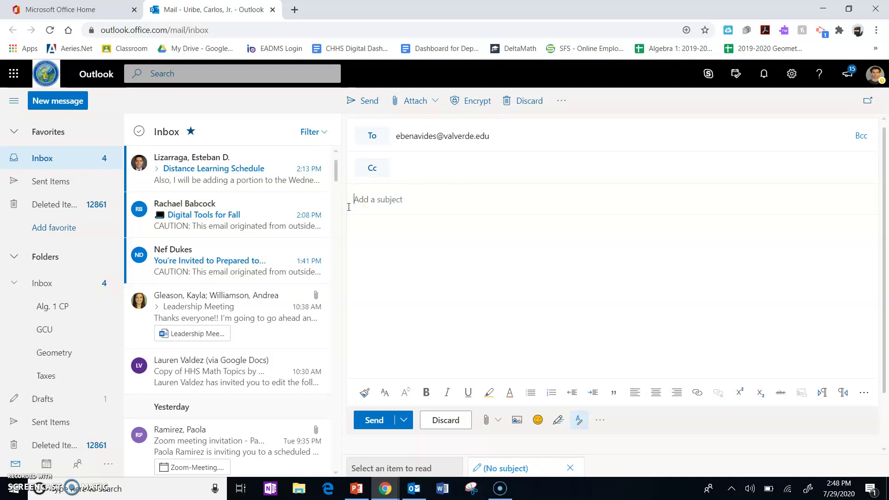
text(Practice Email Video)
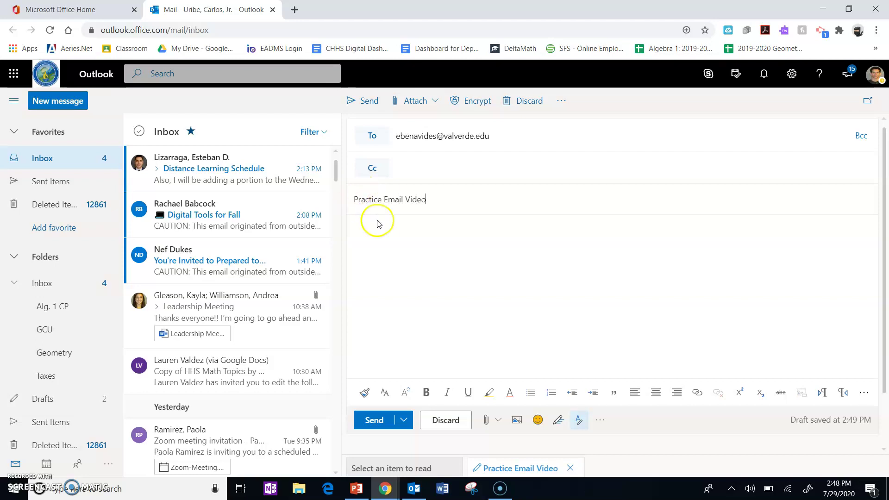
Step: Start the body with the greeting 'Good afternoon,', correcting the mistyped 'Good mor'
click(407, 243)
text(Good mor)
key(Return)
key(BackSpace)
key(BackSpace)
key(BackSpace)
key(BackSpace)
key(BackSpace)
key(BackSpace)
text(d afternoon,)
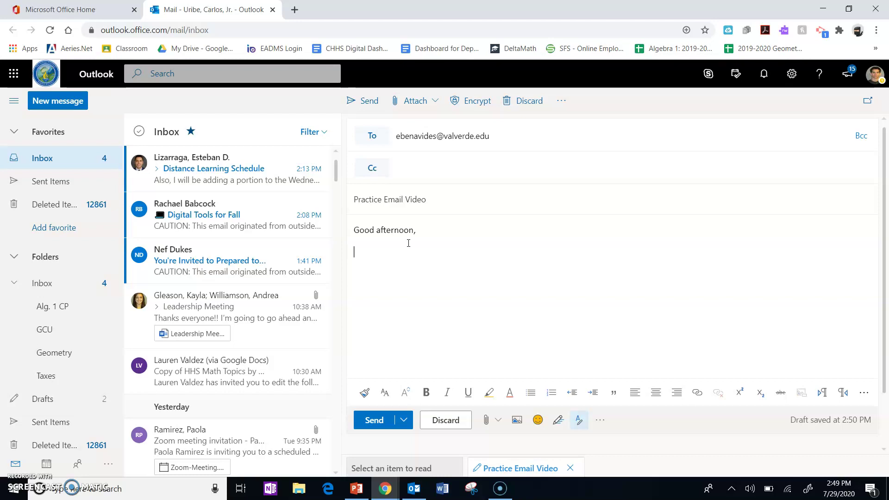
Step: Address the colleague by name and explain struggling with homework on the two step equation 2x-3-10
text(Mr. Benavides I am writing this email)
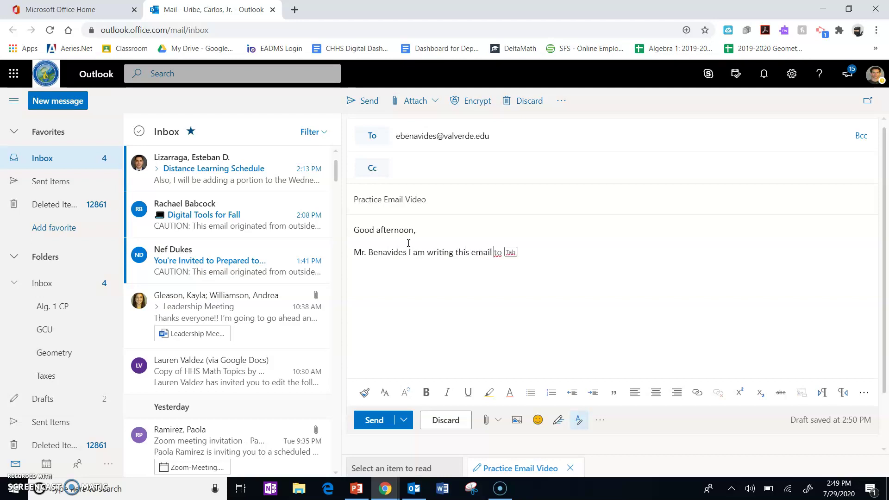
text( to show our students )
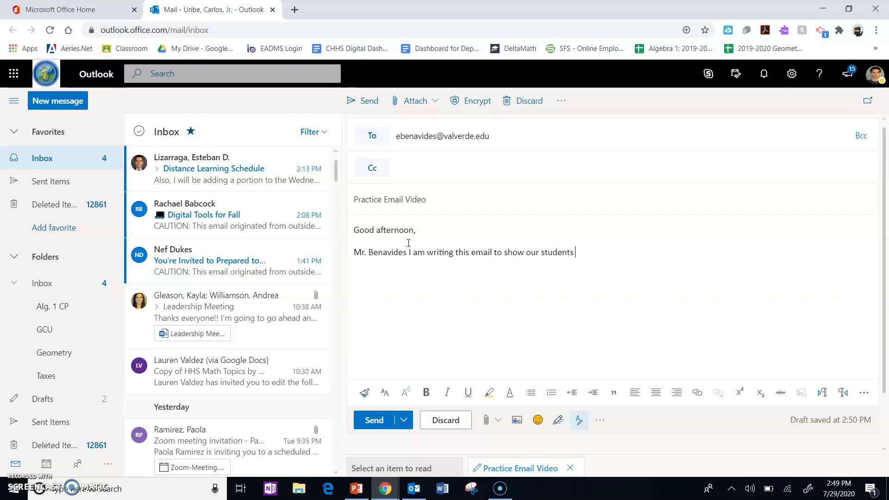
text(how to be awesome.)
text(I am strug)
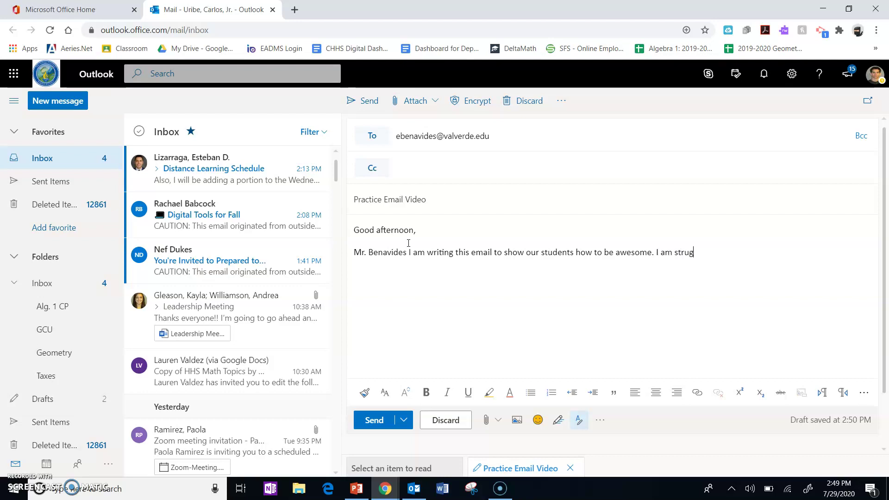
text(gling with homework)
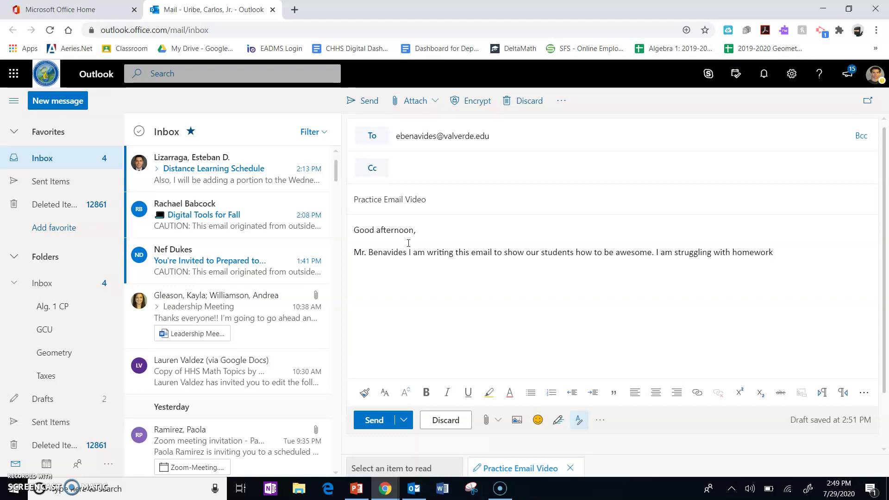
text(specifically )
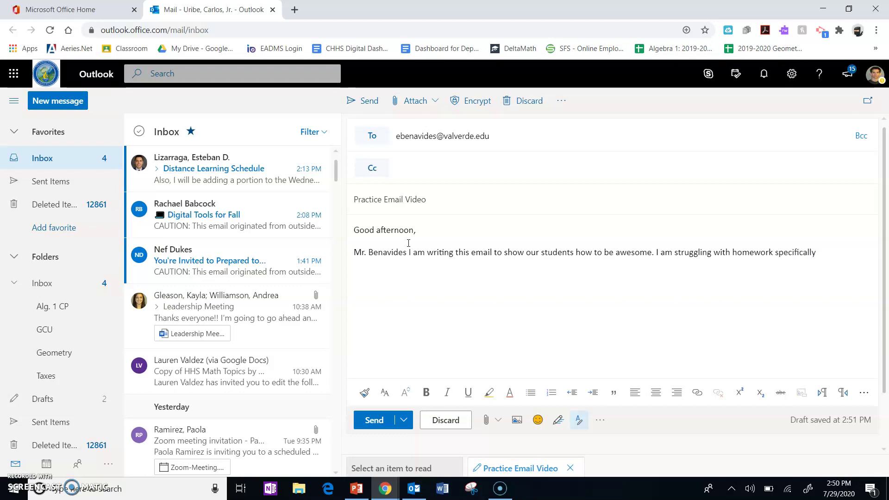
text(on how to solve this two step equation)
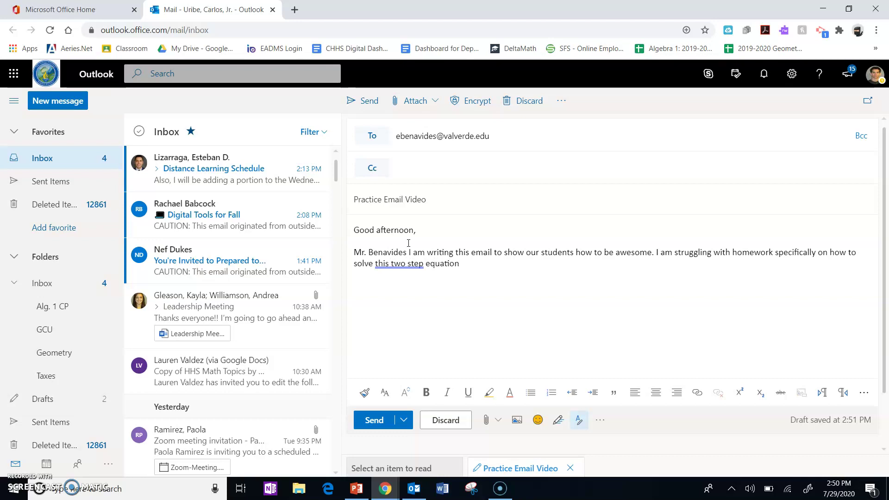
text( 2x)
text(-3)
text(-10)
Step: Fix the equation to 2x-3=10 and add 'I think I need to add 3 to both sides, but I am stuck after that.'
key(BackSpace)
key(BackSpace)
key(BackSpace)
text(=10)
text(.)
text(I think I need to a)
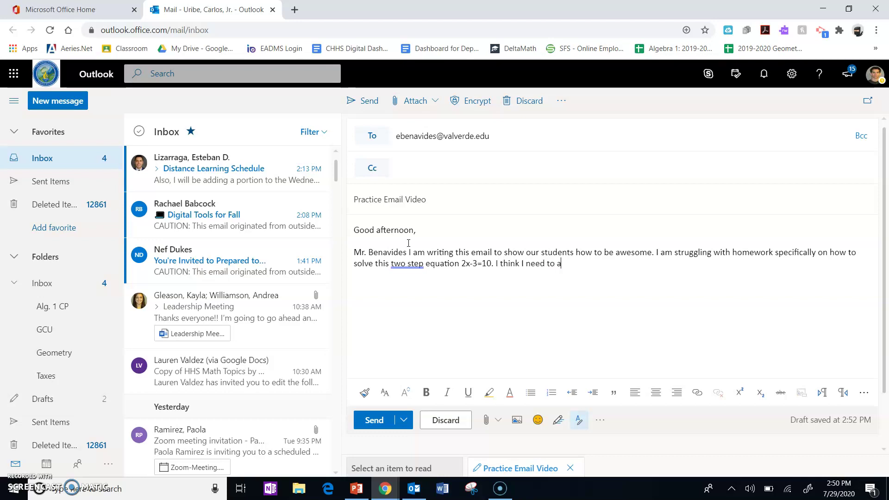
text(dd 3 to both sides, but I am stuck after that.)
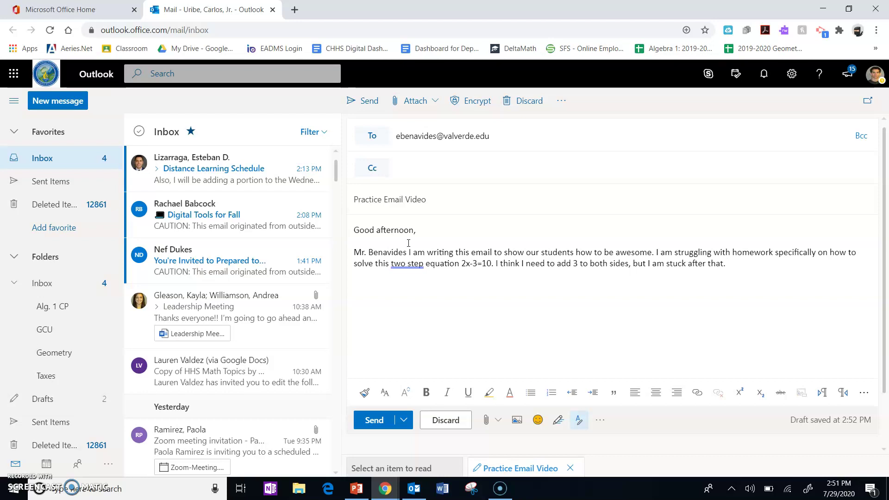
Step: Add the sign-off 'Thank You,', the sender's name, and 'Period 2' on separate lines
key(Return)
text(Thank You,)
key(Return)
key(Return)
text(Peri)
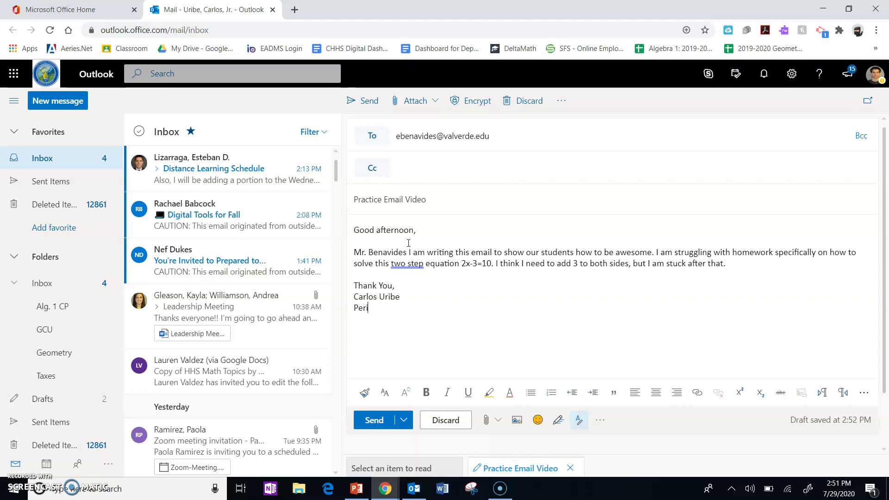
text(od 2)
Step: Append 'Ignore all this it was for my cool YouTube video with over 3M followers.' to the paragraph
click(388, 422)
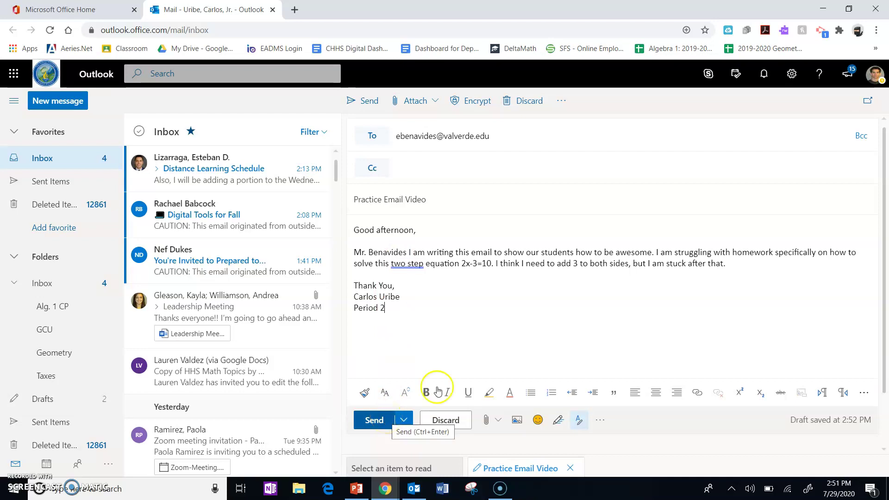
click(764, 260)
text(Ignore all this)
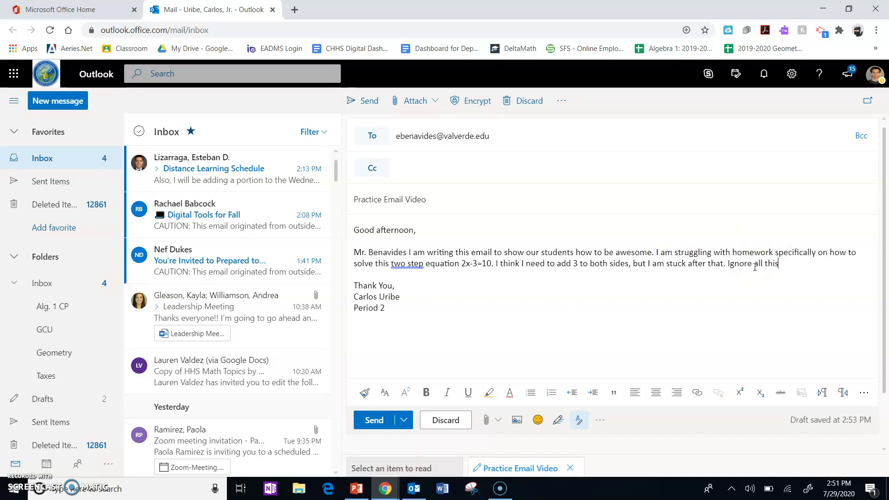
text( it was for m)
text(y cool YouTube video )
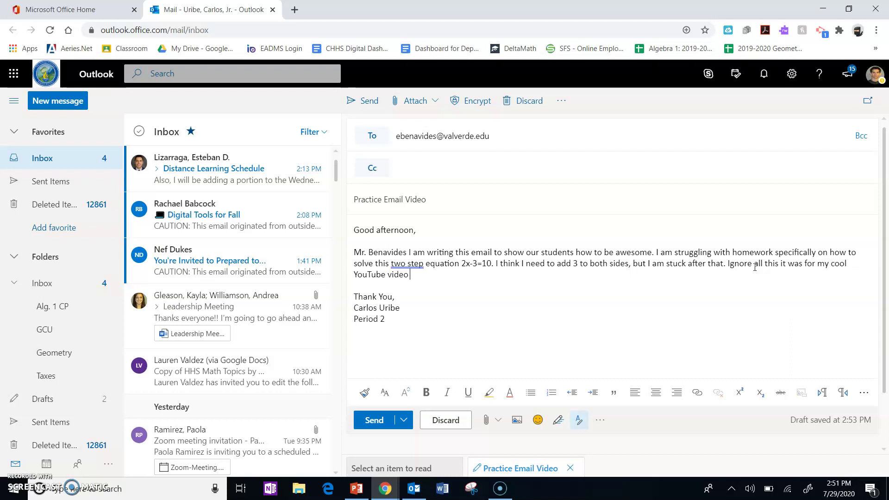
text(with over 3M followers.)
Step: Send the finished 'Practice Email Video' message to the valverde.edu colleague
click(392, 422)
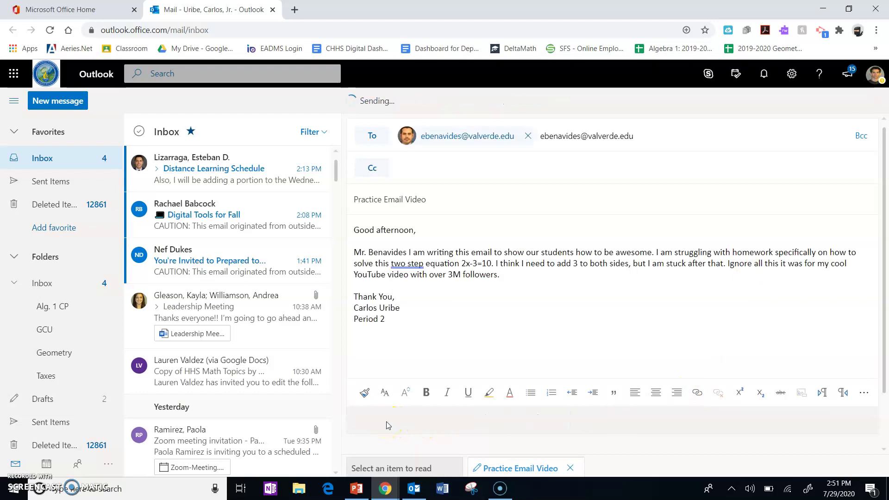